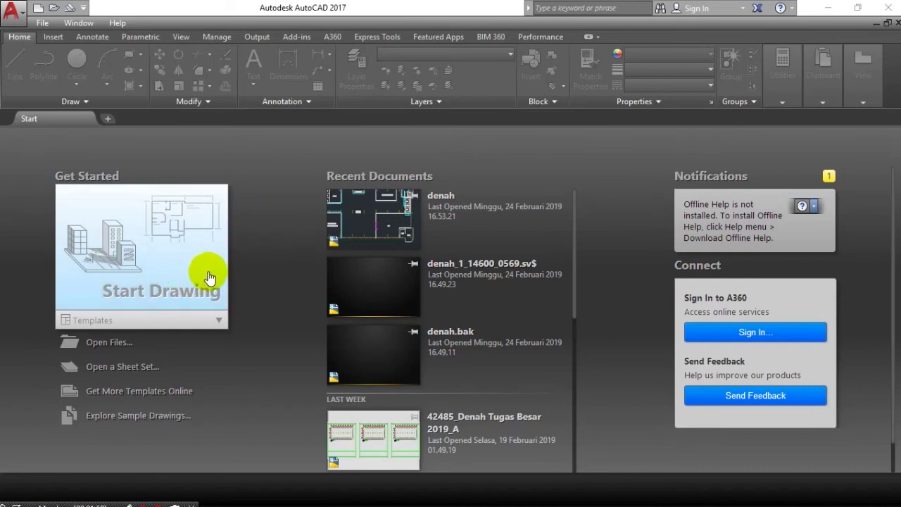
# Create a new blank drawing, Drawing1, from the Start tab, ready for commands.
pyautogui.click(188, 258)
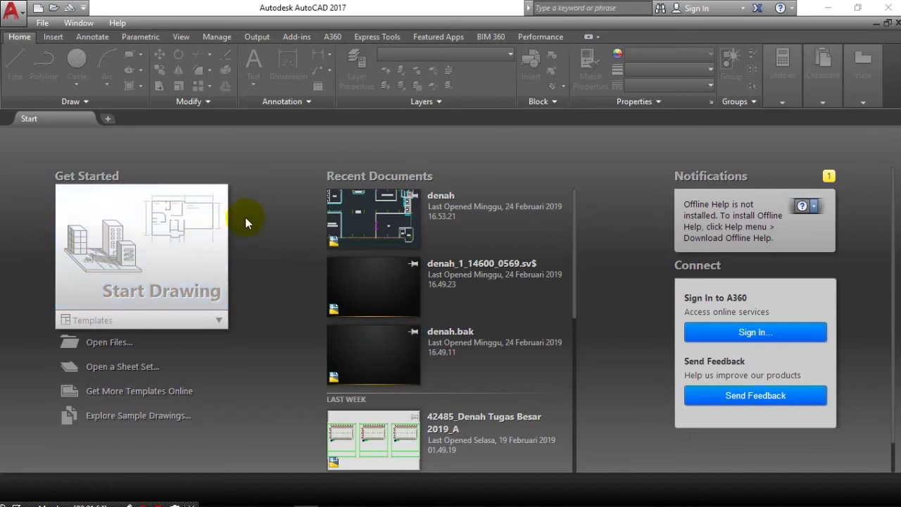
pyautogui.click(127, 260)
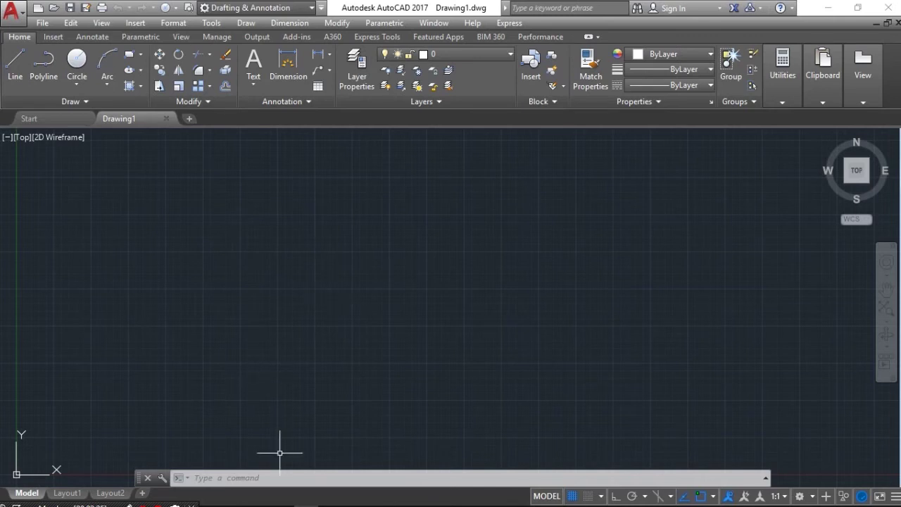
pyautogui.click(273, 479)
# Enter the UNITS command to bring up the Drawing Units dialog.
pyautogui.write('u')
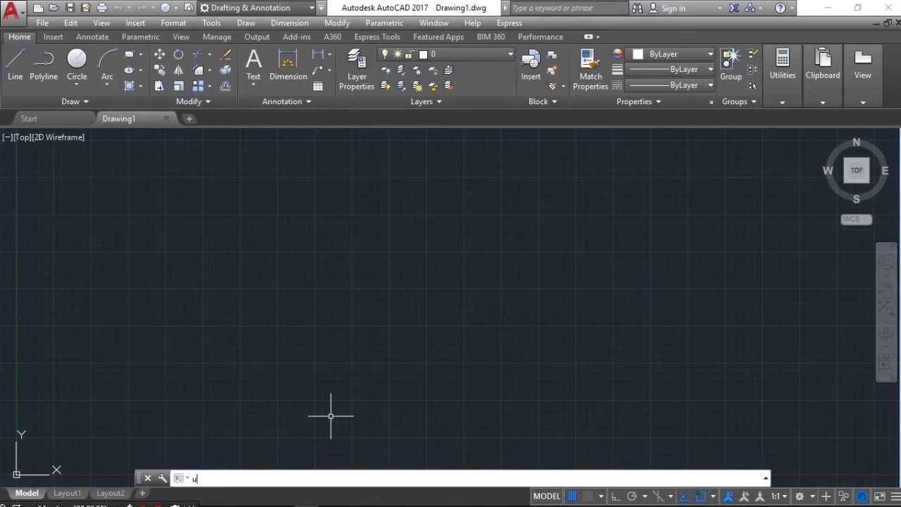
pyautogui.write('ns')
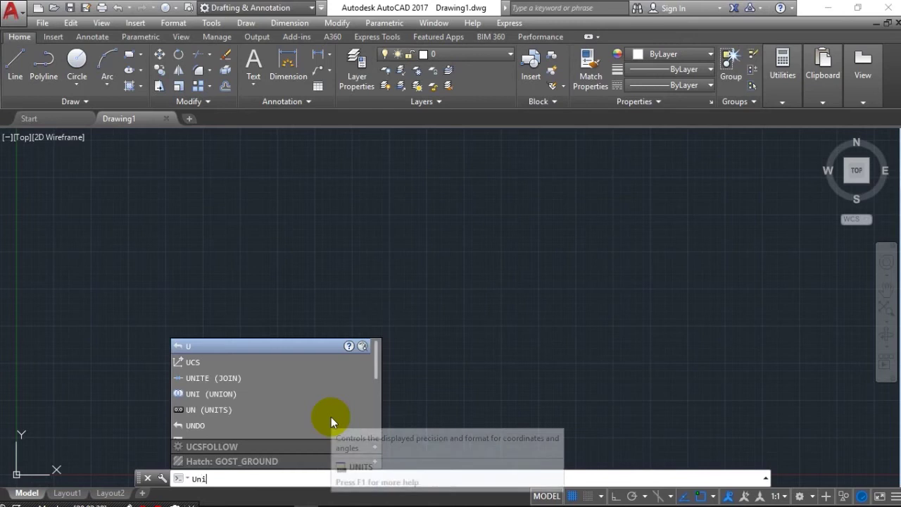
pyautogui.press('BackSpace')
pyautogui.press('BackSpace')
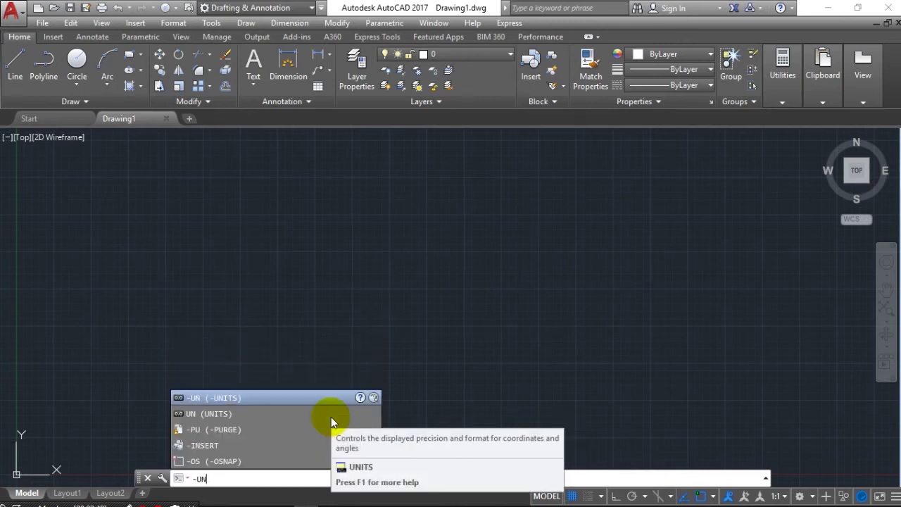
pyautogui.press('BackSpace')
pyautogui.press('BackSpace')
pyautogui.write('Un')
pyautogui.press('BackSpace')
pyautogui.press('BackSpace')
pyautogui.write('-UNts')
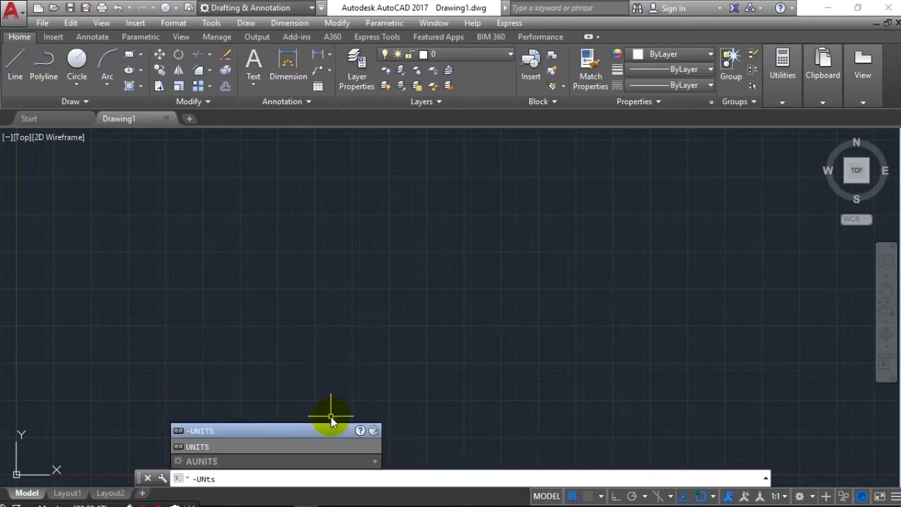
pyautogui.click(259, 448)
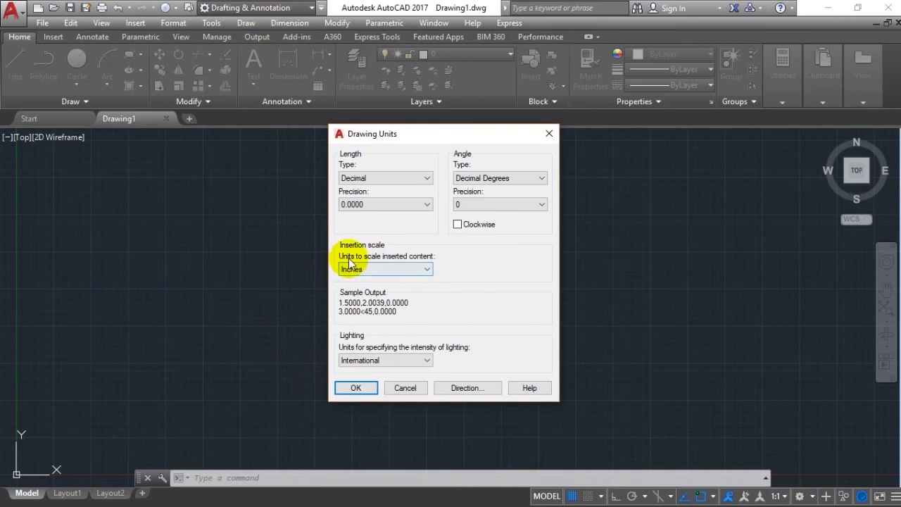
# Set insertion scale to Millimeters and length precision to 0.00, then apply.
pyautogui.click(373, 269)
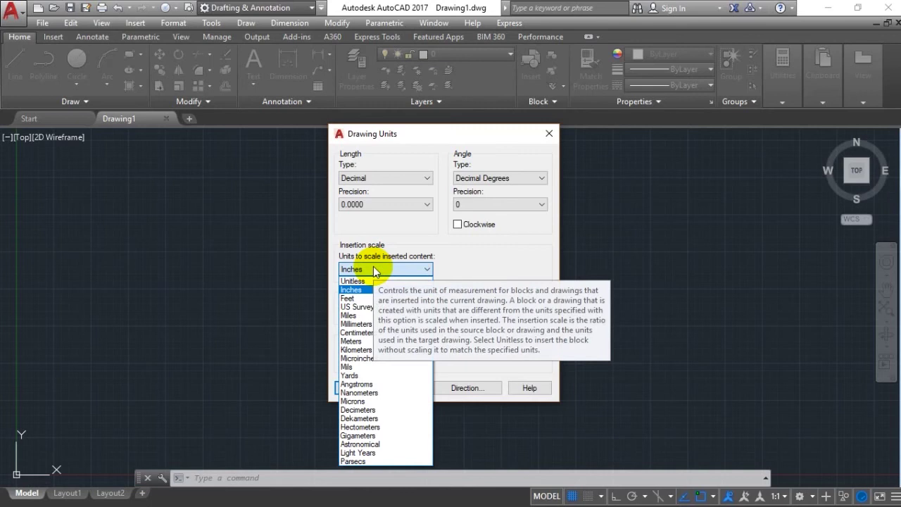
pyautogui.click(400, 326)
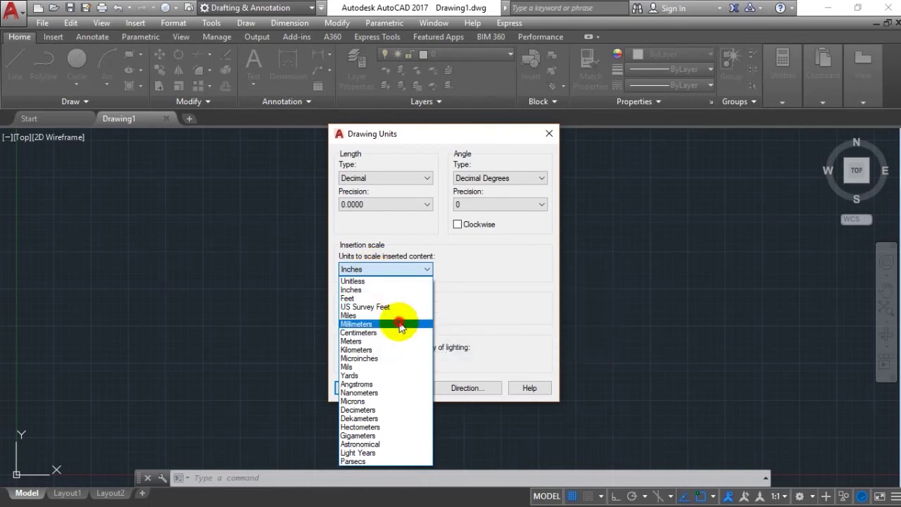
pyautogui.click(411, 206)
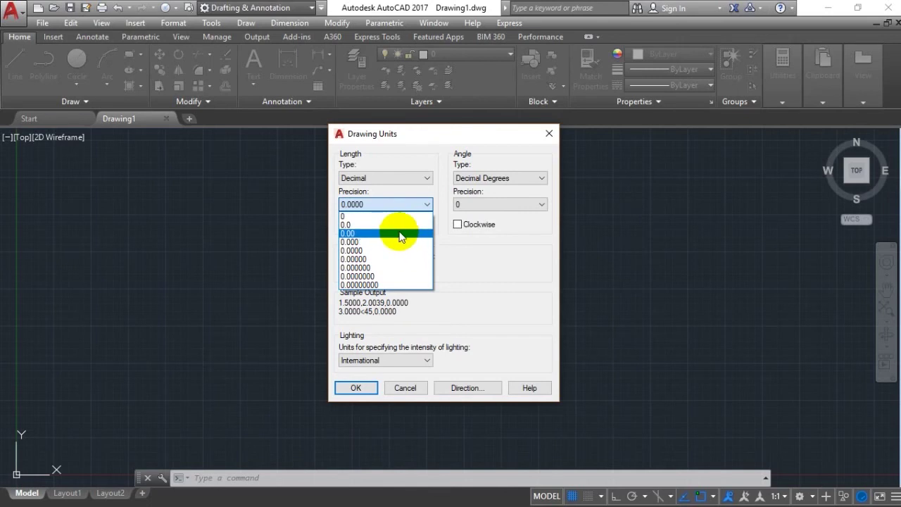
pyautogui.click(400, 234)
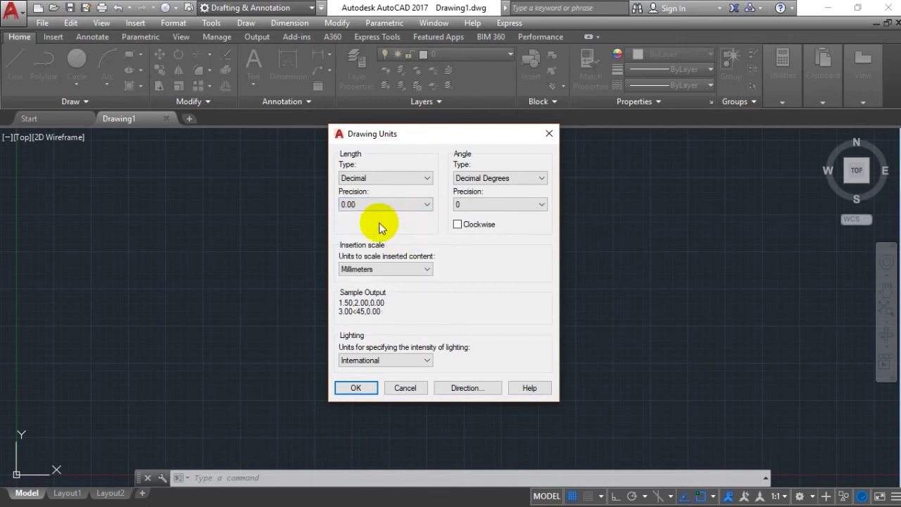
pyautogui.click(358, 388)
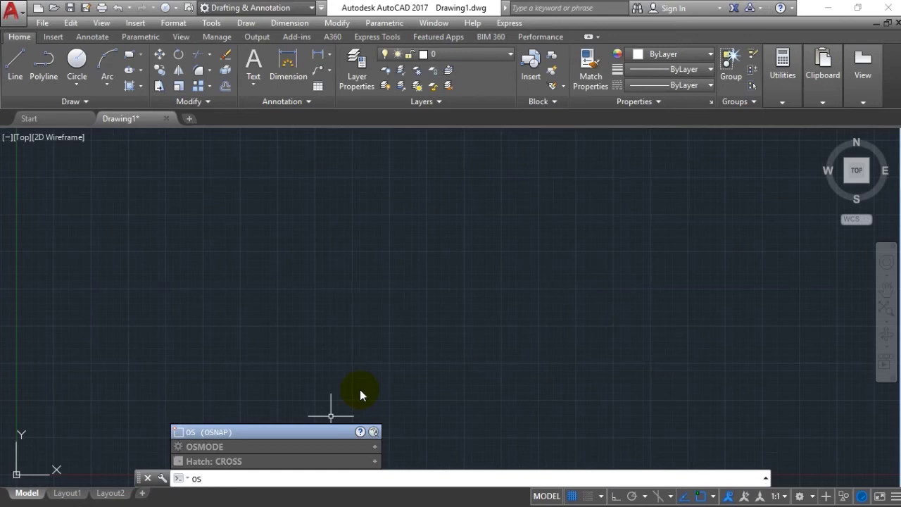
# Turn on object snap with all snap modes selected via OS.
pyautogui.press('Return')
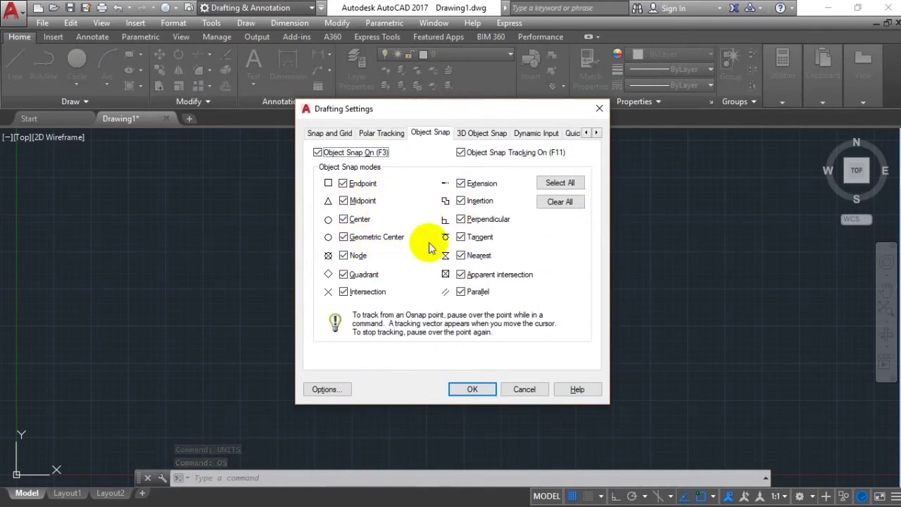
pyautogui.click(556, 184)
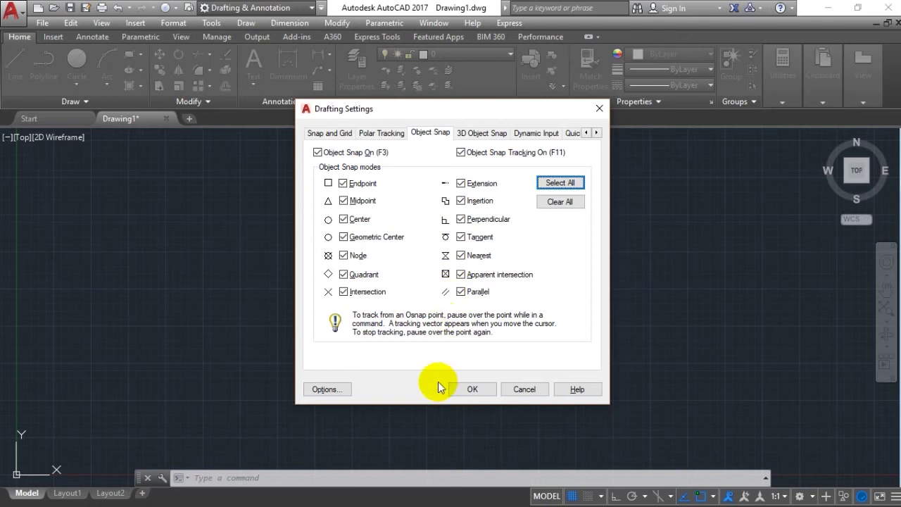
pyautogui.click(466, 389)
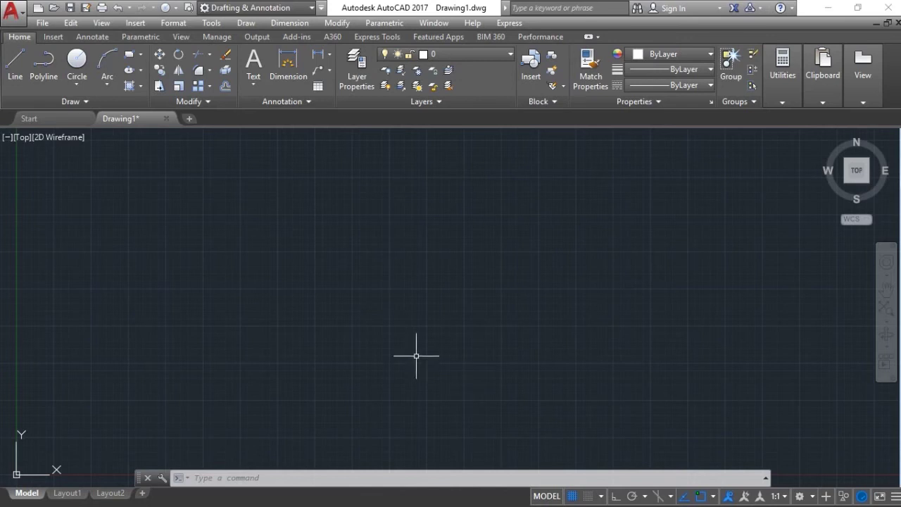
pyautogui.click(18, 79)
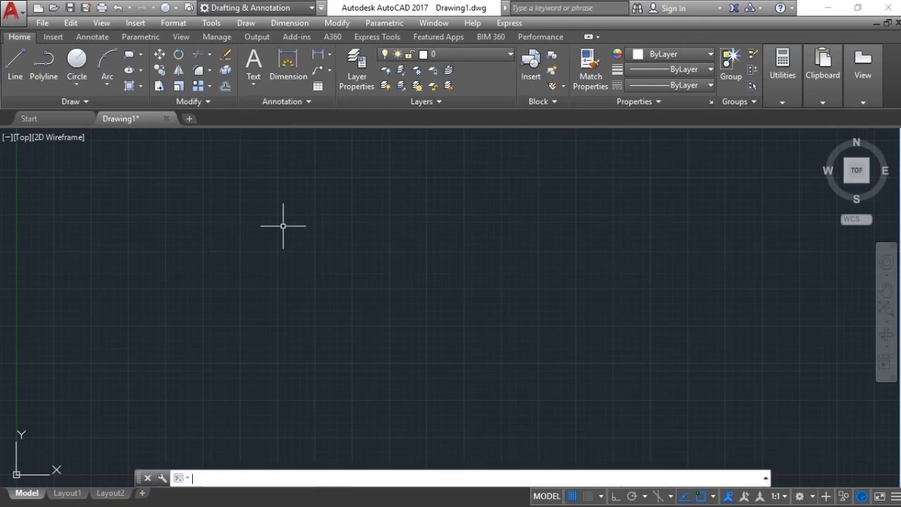
# Start the LINE command so it prompts for a first point.
pyautogui.write('lin')
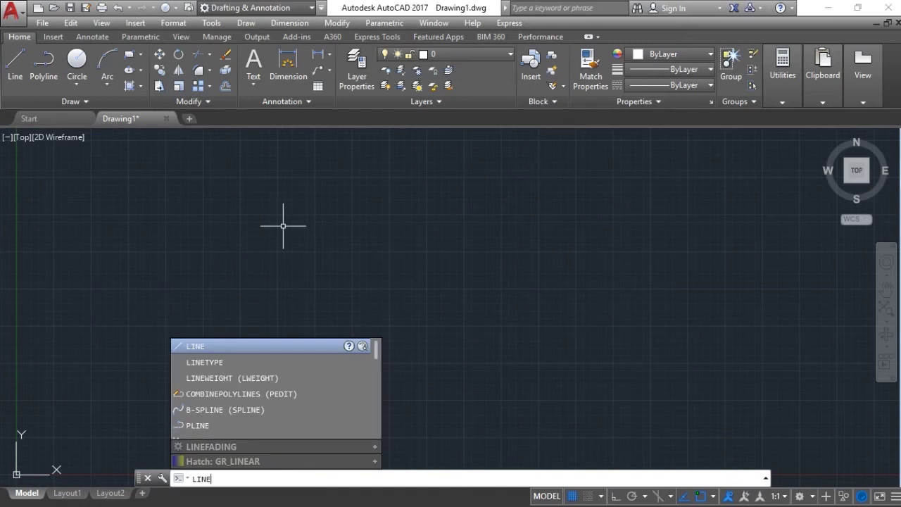
pyautogui.press('Return')
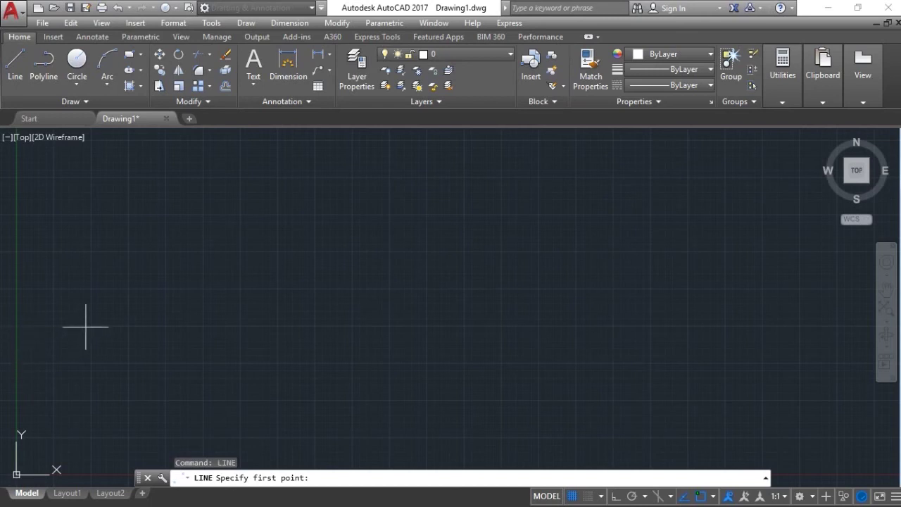
pyautogui.write('50')
pyautogui.press('BackSpace')
pyautogui.press('BackSpace')
pyautogui.write('0')
pyautogui.write(',')
pyautogui.write('50')
pyautogui.press('Return')
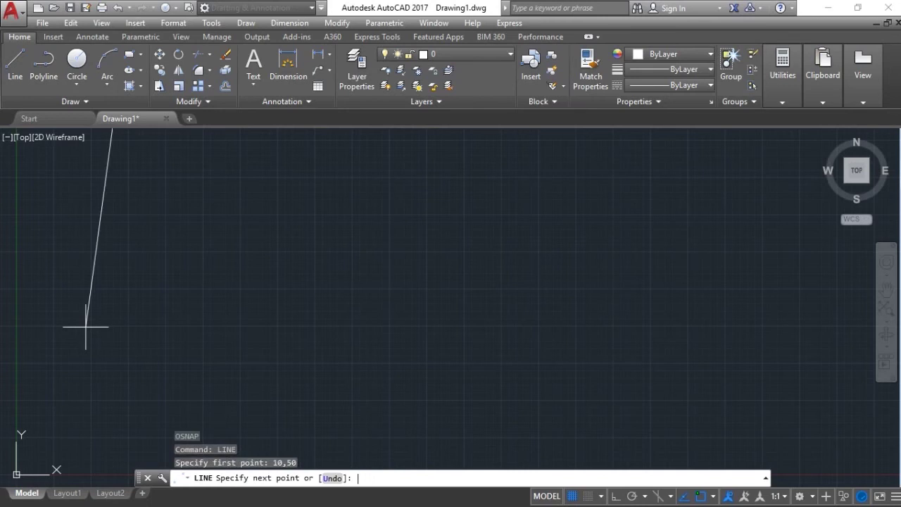
pyautogui.scroll(-4, 112, 325)
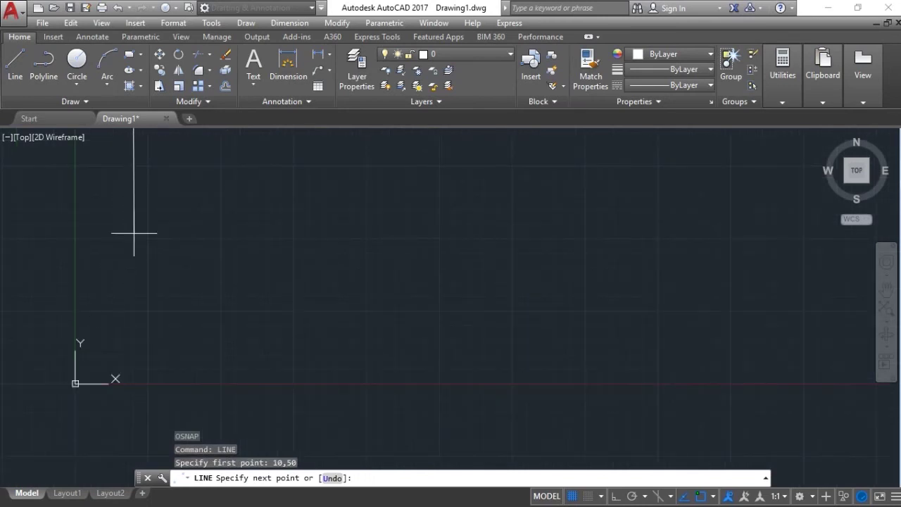
pyautogui.scroll(-2, 268, 187)
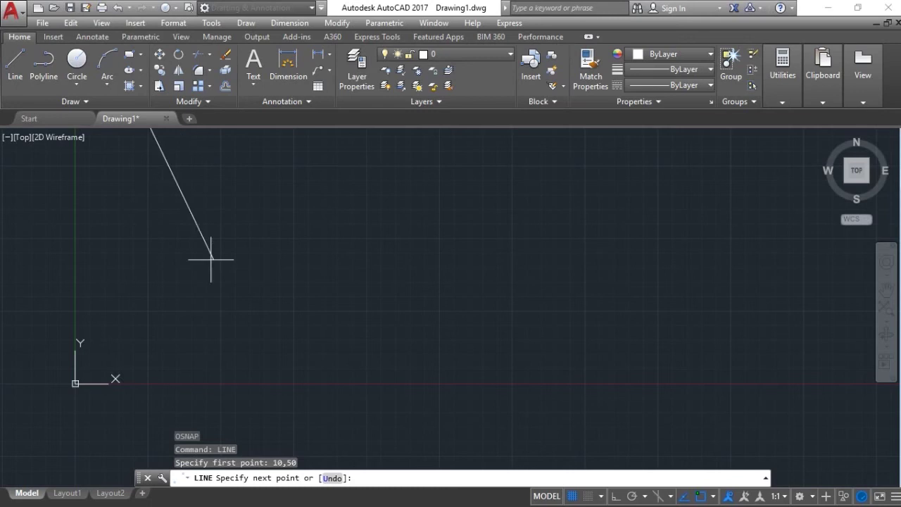
pyautogui.scroll(-2, 188, 166)
pyautogui.scroll(-1, 188, 171)
pyautogui.scroll(-1, 187, 178)
pyautogui.scroll(-3, 186, 179)
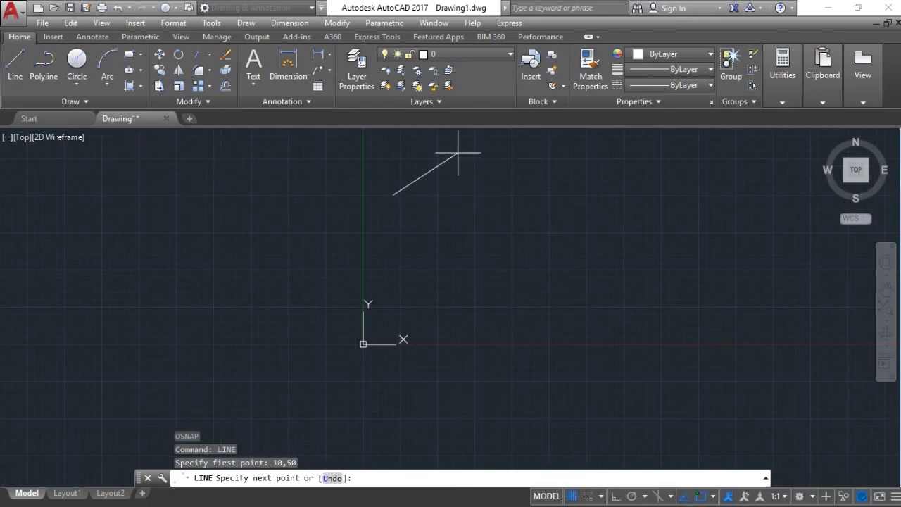
pyautogui.scroll(-1, 428, 173)
pyautogui.scroll(-2, 384, 172)
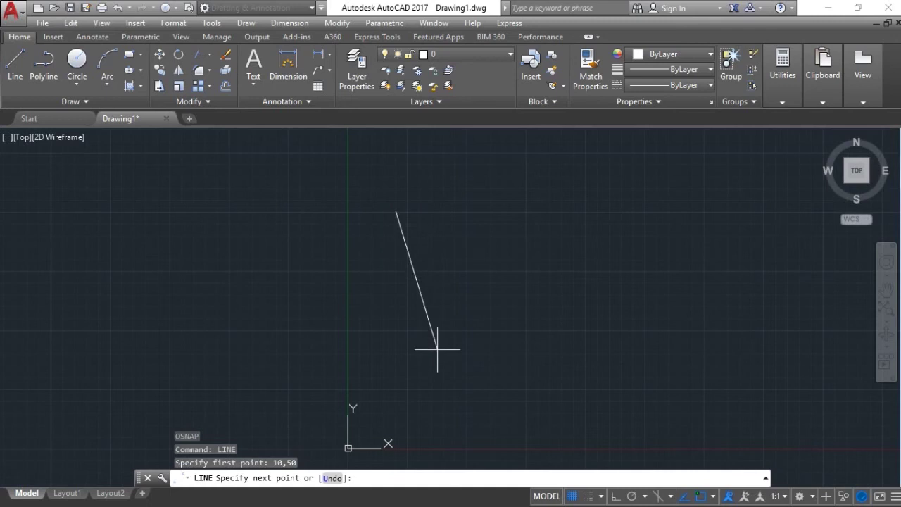
pyautogui.scroll(-1, 424, 374)
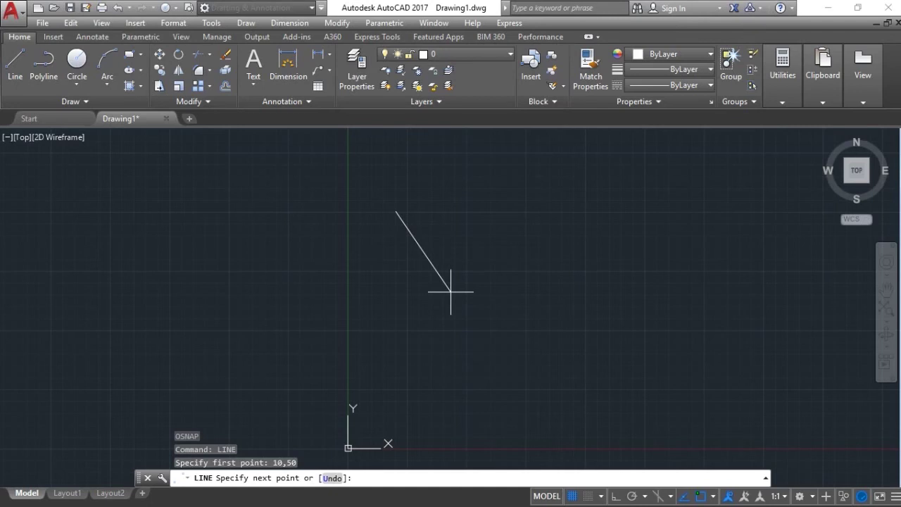
pyautogui.scroll(-1, 450, 291)
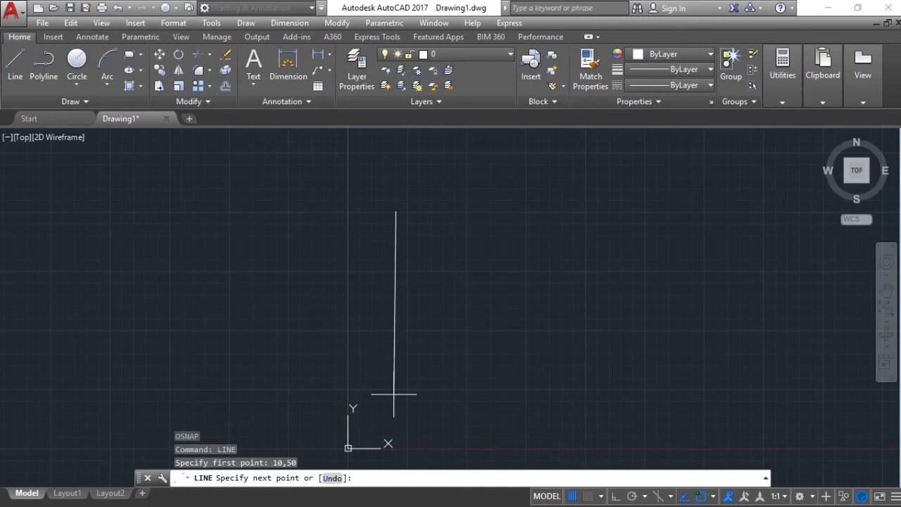
pyautogui.write('10,')
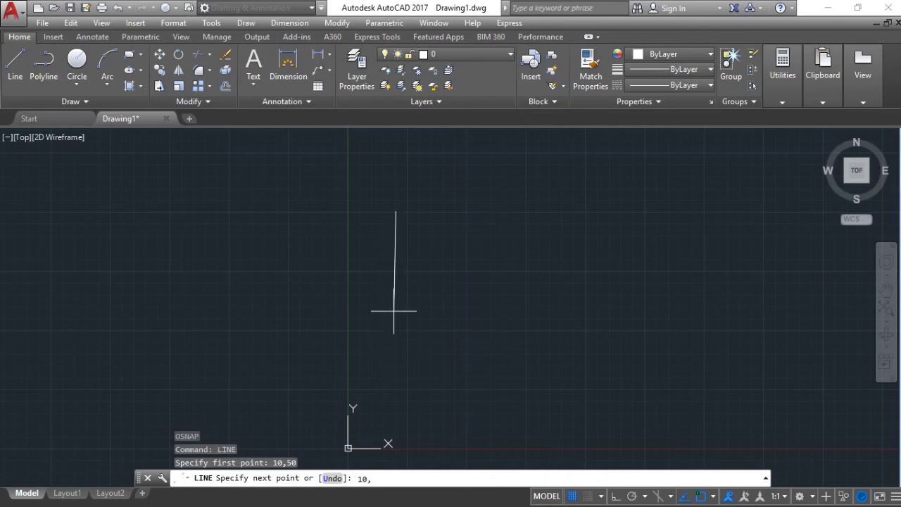
# End the line at 10,25 and finish the LINE command.
pyautogui.write('25')
pyautogui.press('Return')
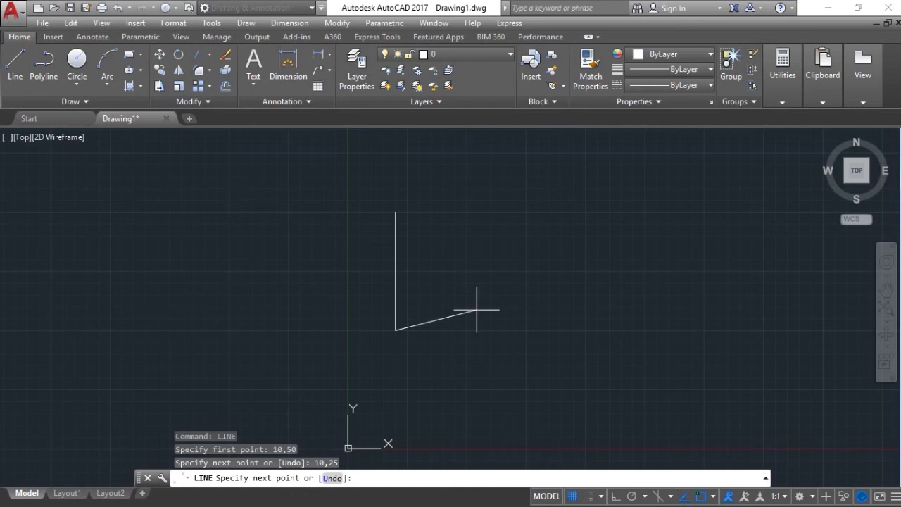
pyautogui.press('Return')
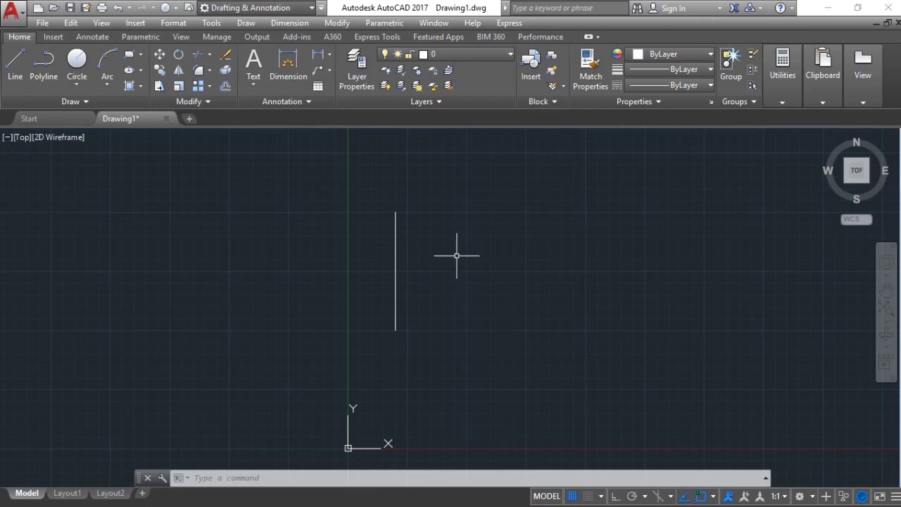
# Zoom in on the vertical line running from 10,50 to 10,25.
pyautogui.scroll(2, 421, 274)
pyautogui.scroll(-1, 416, 276)
pyautogui.scroll(1, 408, 268)
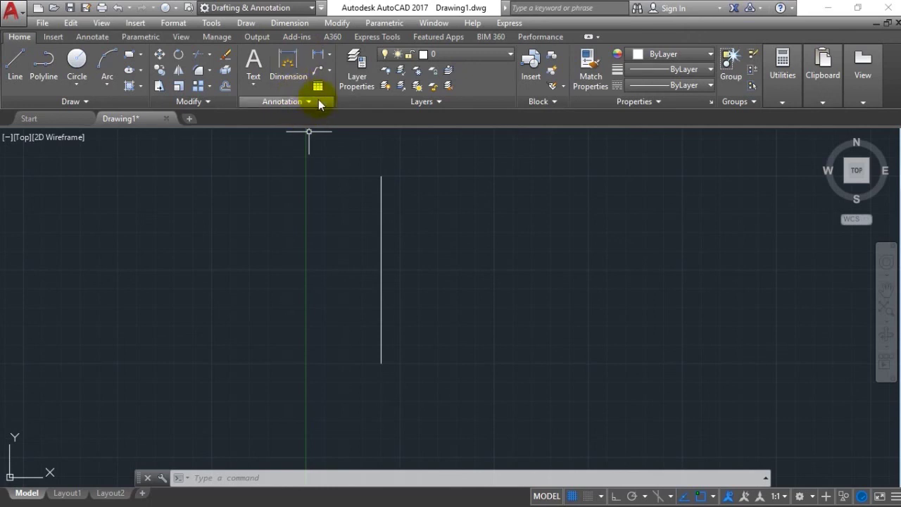
# Dimension the line from its top to bottom endpoint, placing the 25.0000 dimension beside it.
pyautogui.click(288, 74)
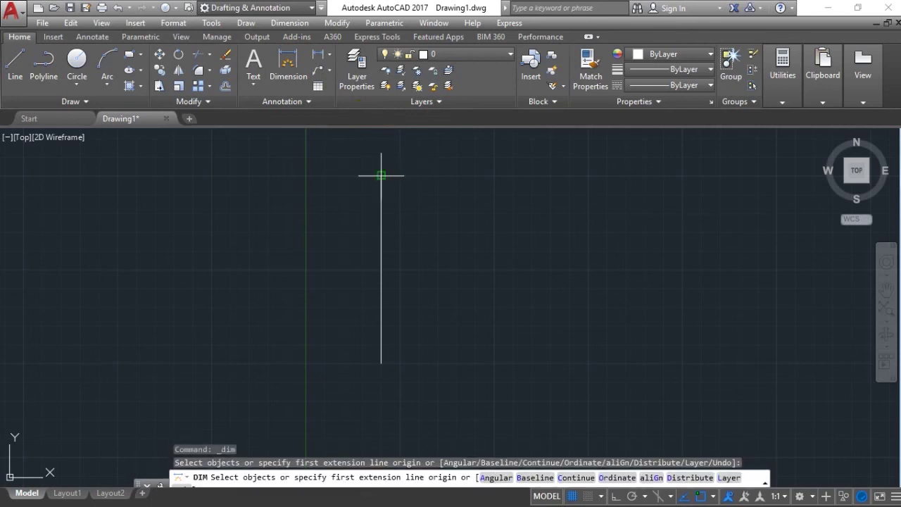
pyautogui.click(381, 176)
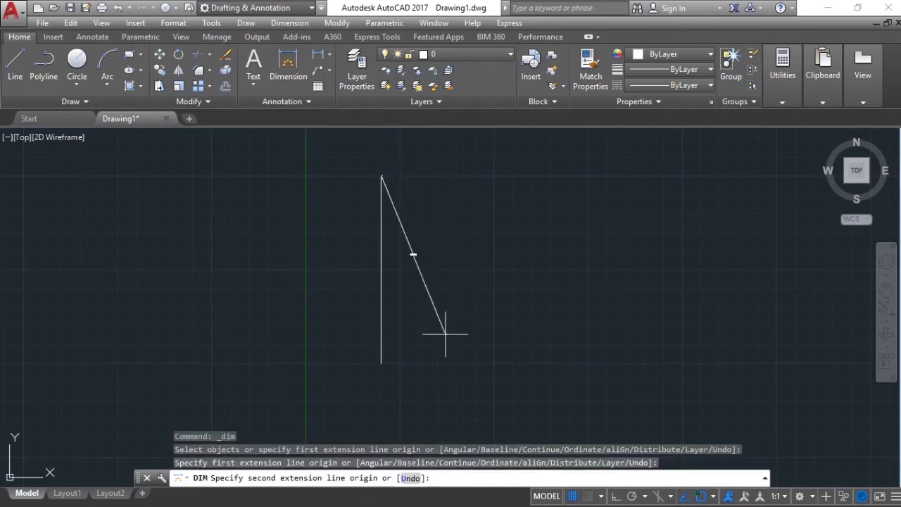
pyautogui.click(381, 363)
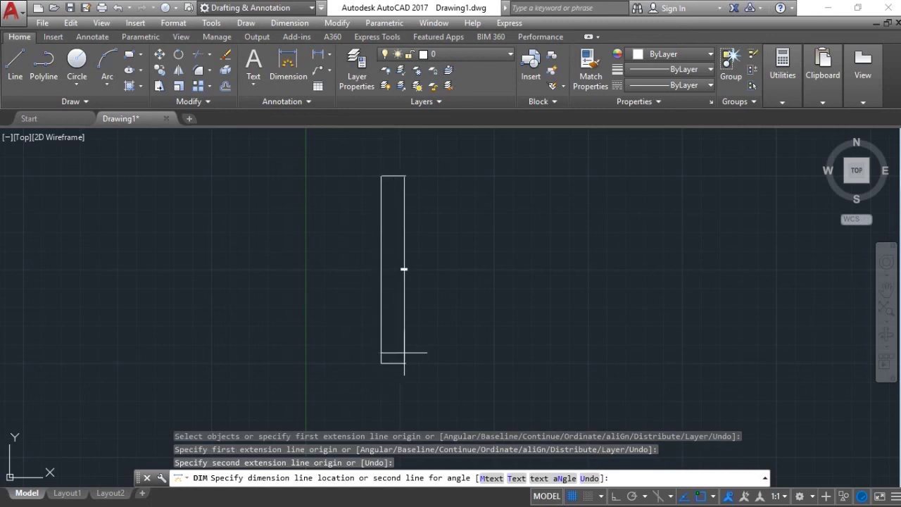
pyautogui.click(411, 296)
pyautogui.scroll(5, 410, 268)
pyautogui.scroll(2, 411, 268)
pyautogui.scroll(4, 410, 268)
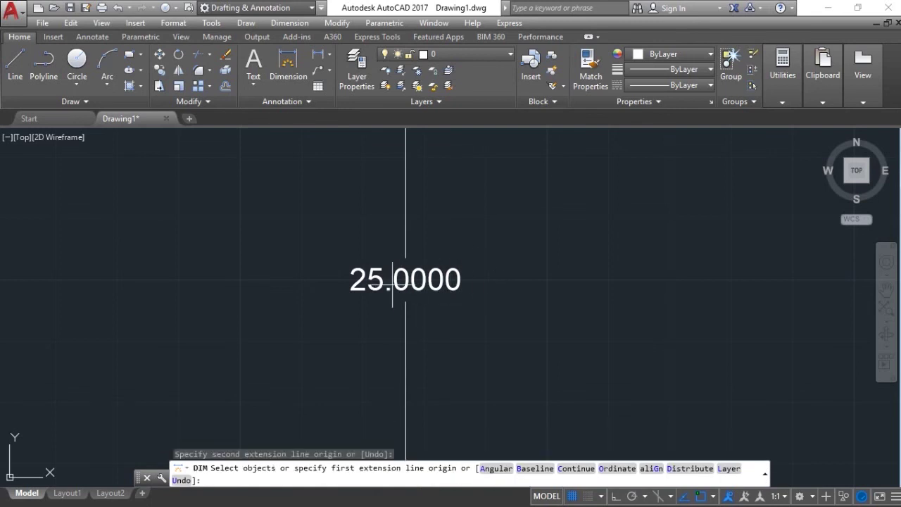
pyautogui.scroll(-2, 412, 300)
pyautogui.scroll(-3, 391, 292)
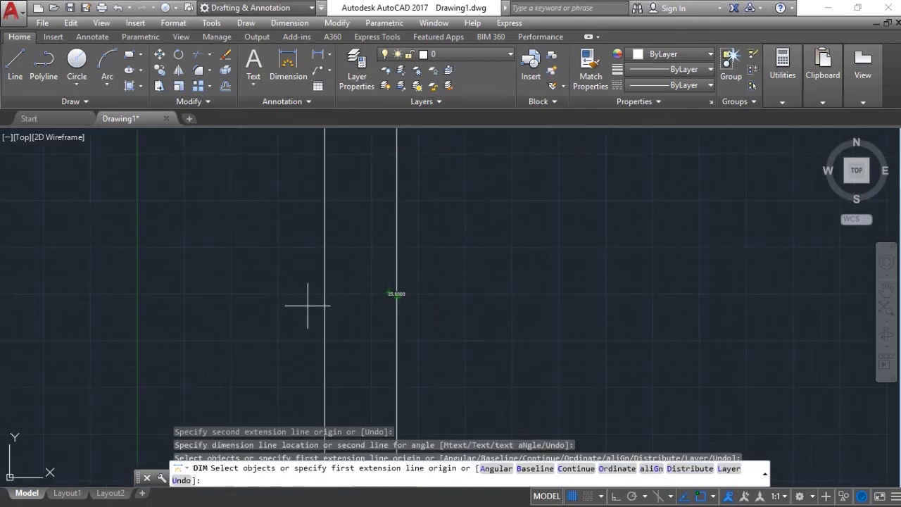
pyautogui.press('Escape')
# Select the 25.0000 dimension and delete it, leaving only the vertical line.
pyautogui.scroll(-3, 298, 319)
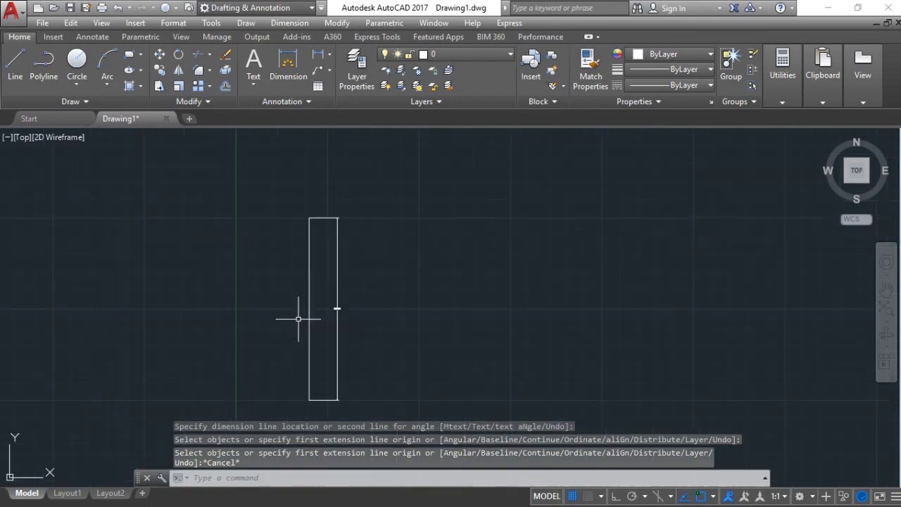
pyautogui.click(340, 281)
pyautogui.click(342, 282)
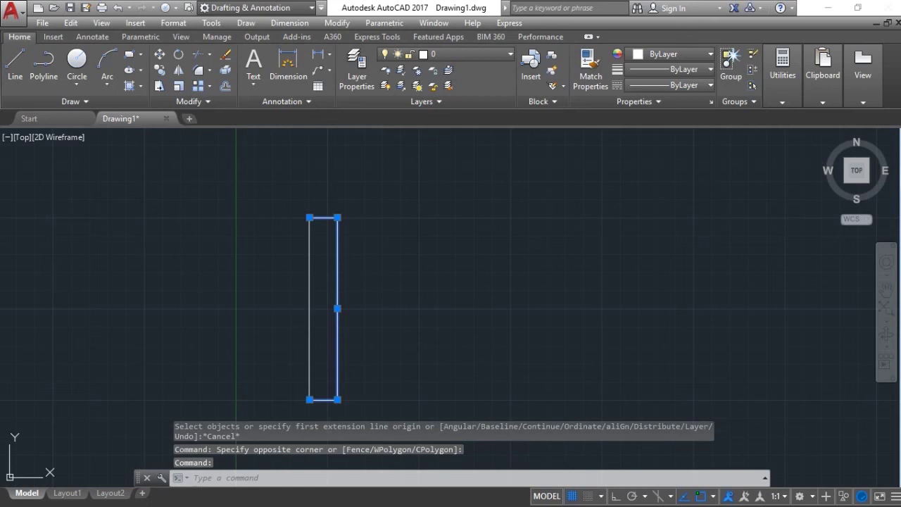
pyautogui.press('Escape')
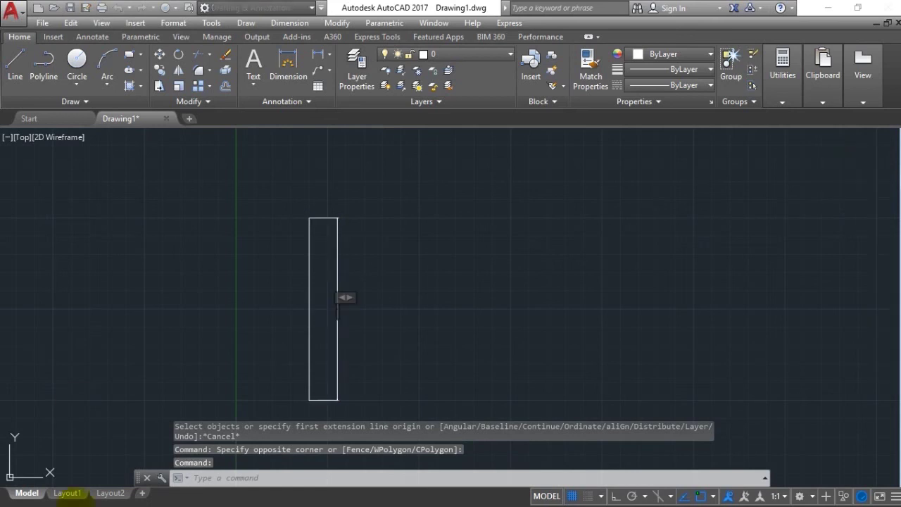
pyautogui.doubleClick(334, 216)
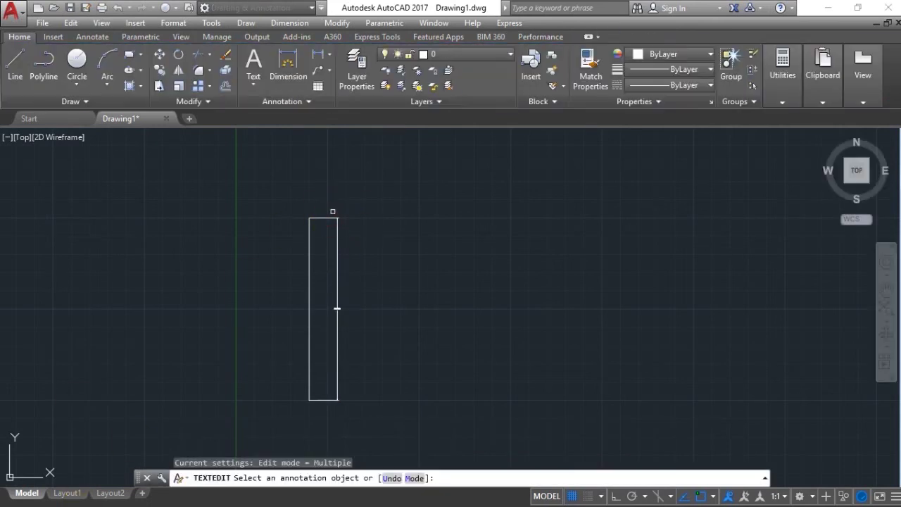
pyautogui.press('Escape')
pyautogui.click(334, 216)
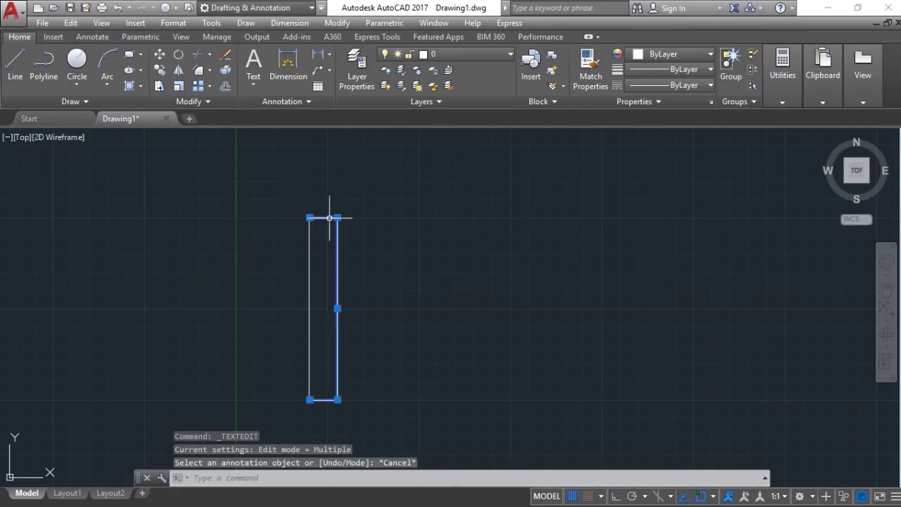
pyautogui.press('Delete')
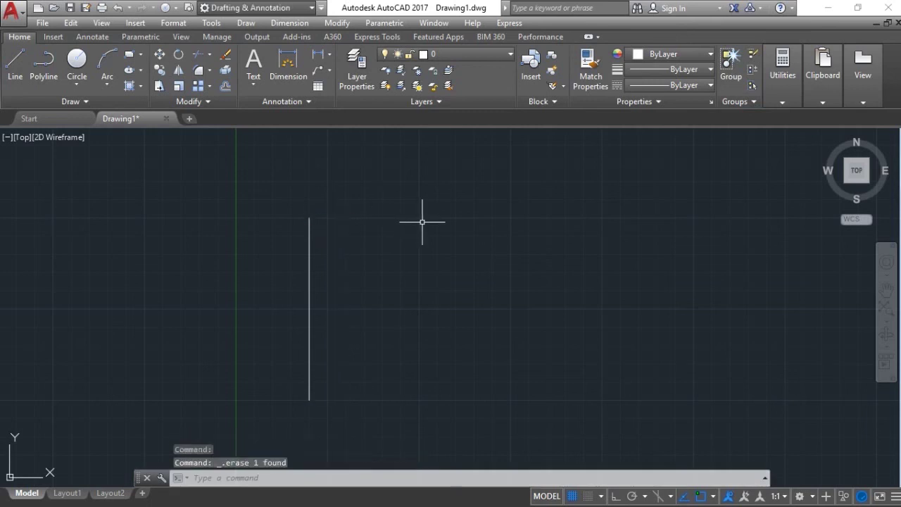
pyautogui.scroll(-3, 422, 222)
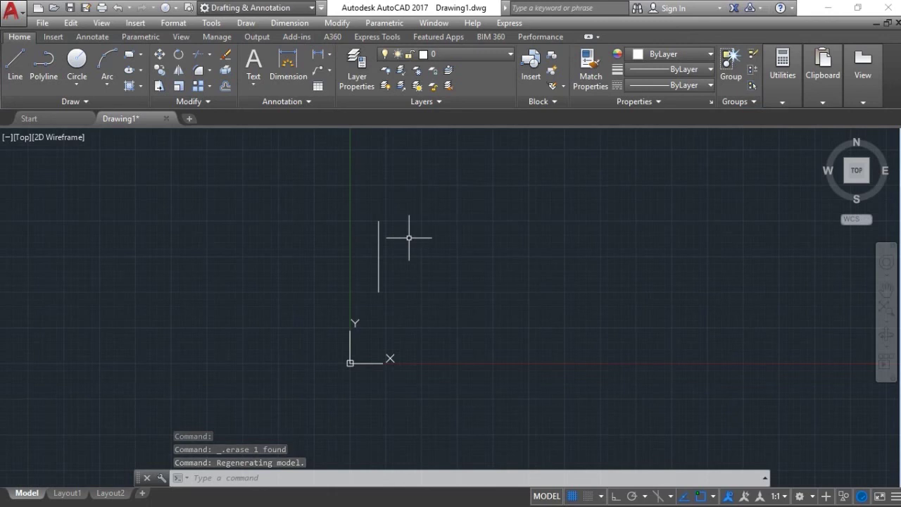
pyautogui.scroll(-2, 408, 237)
pyautogui.scroll(2, 372, 233)
pyautogui.scroll(2, 372, 233)
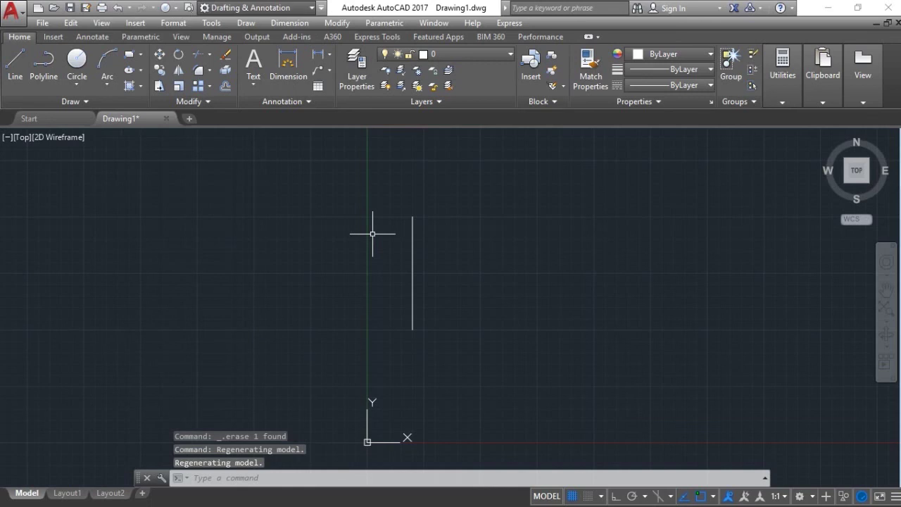